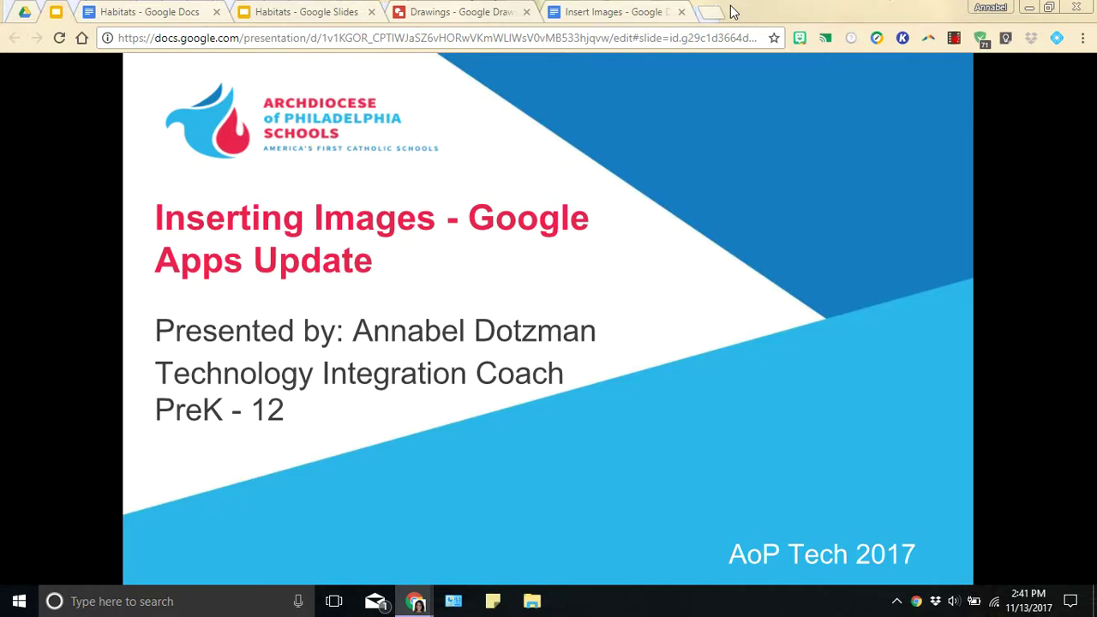
Step: Insert the Habitats picture from the computer's Pictures folder into the blank Habitats document
left_click(615, 13)
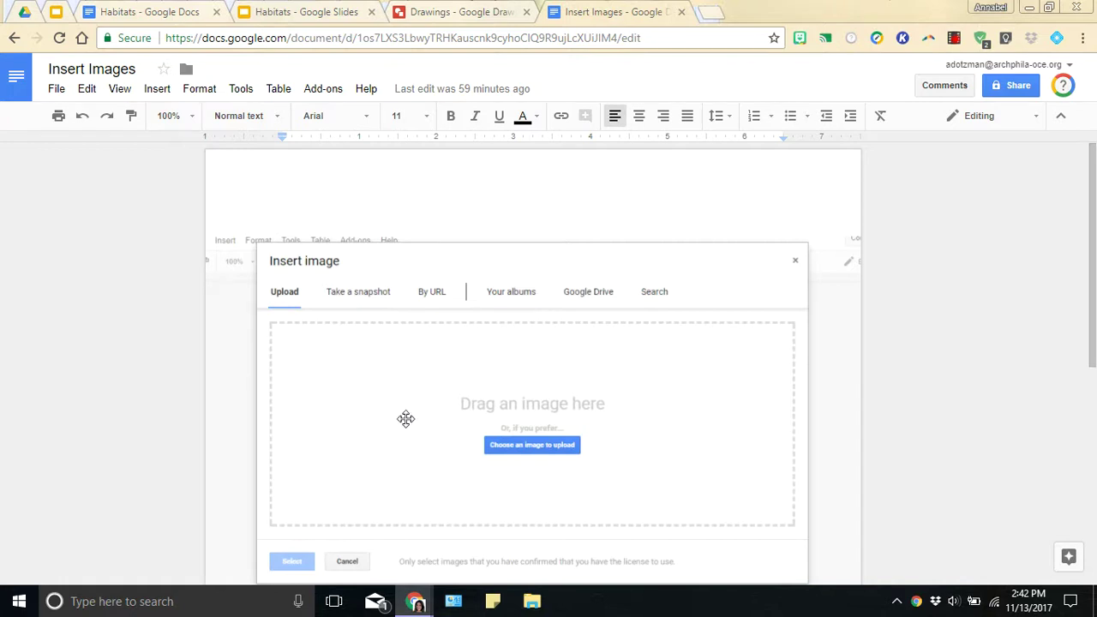
left_click(177, 11)
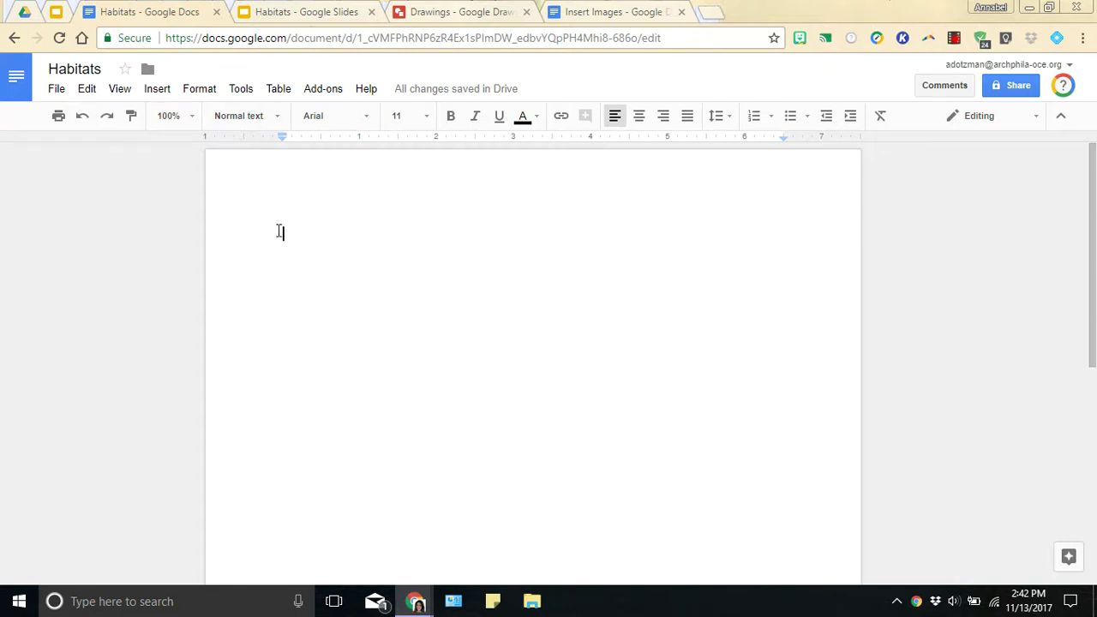
left_click(158, 89)
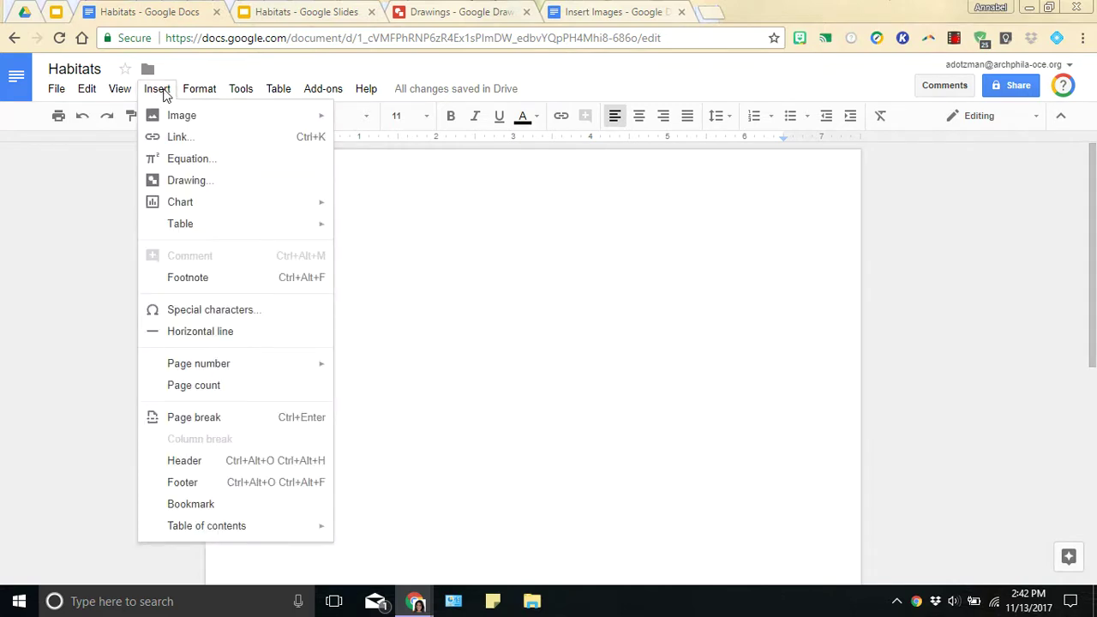
mouse_move(179, 124)
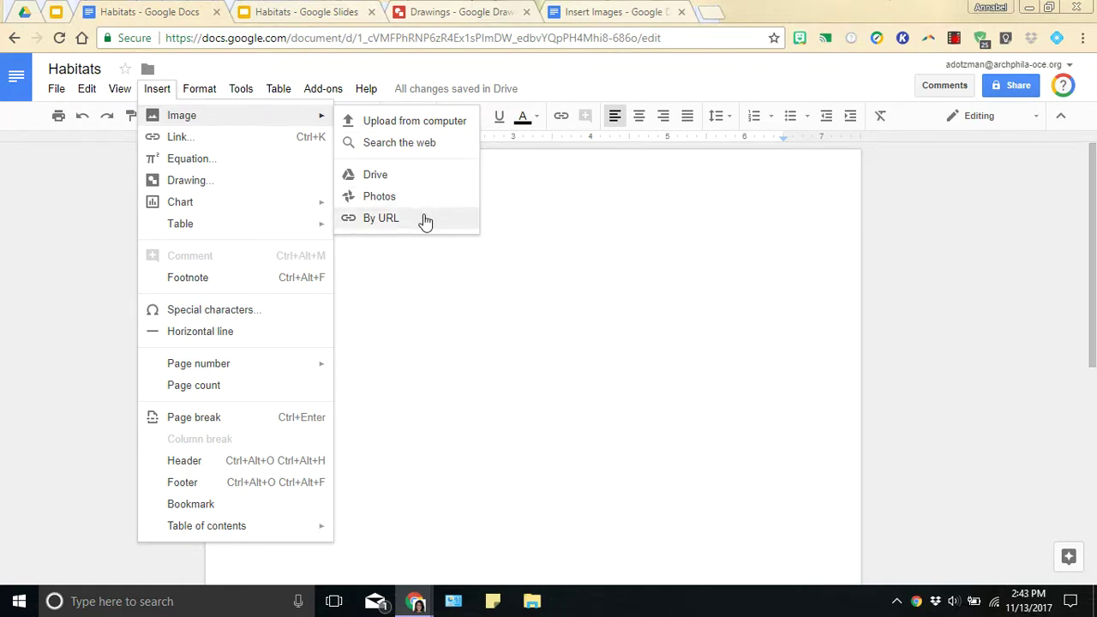
left_click(431, 129)
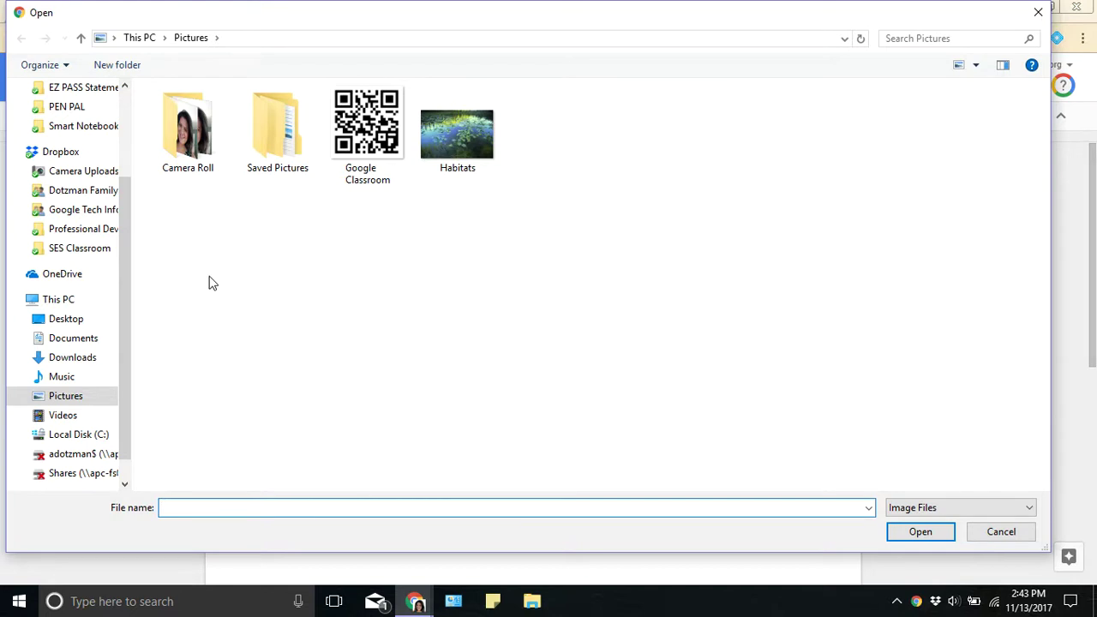
left_click_drag(122, 330, 132, 245)
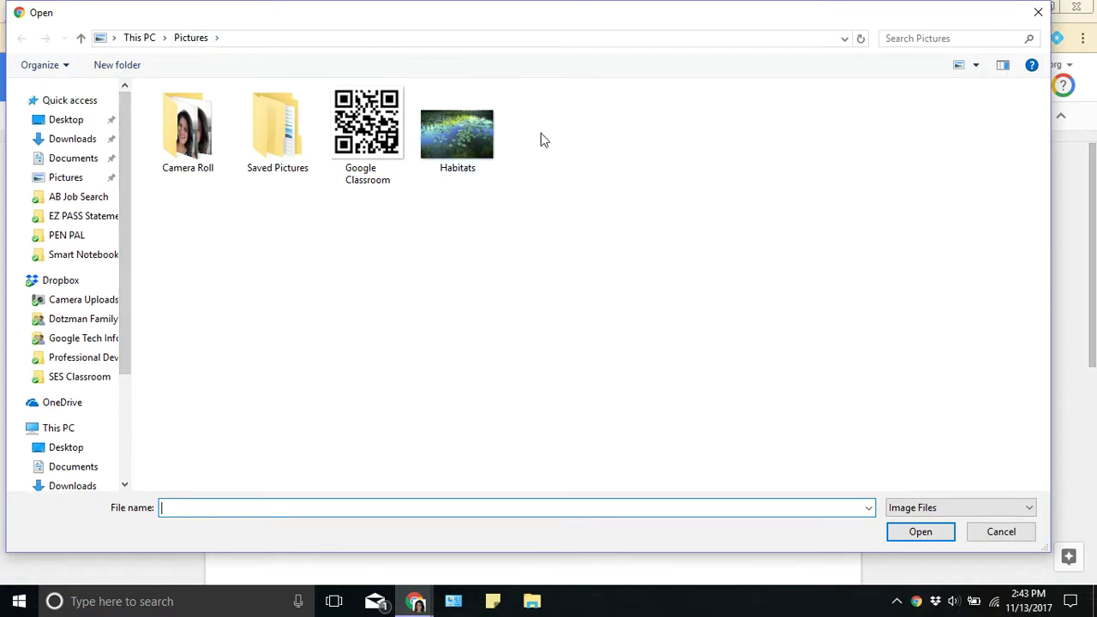
left_click(466, 142)
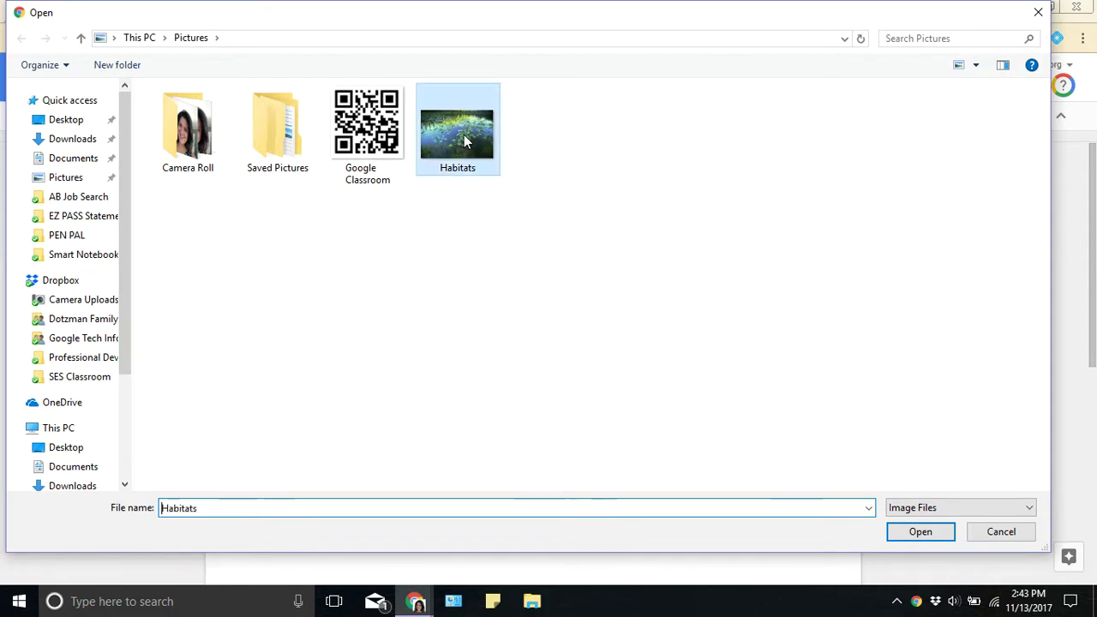
left_click(934, 536)
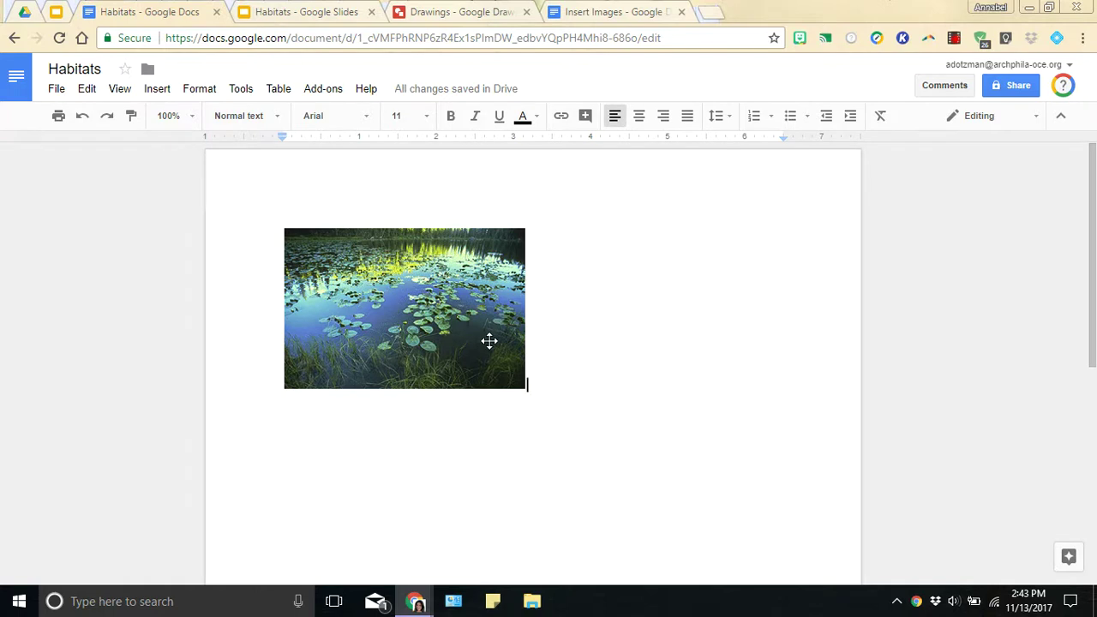
Step: Resize the inserted lily pond picture proportionally to about 5.6 inches wide in the document
left_click(489, 341)
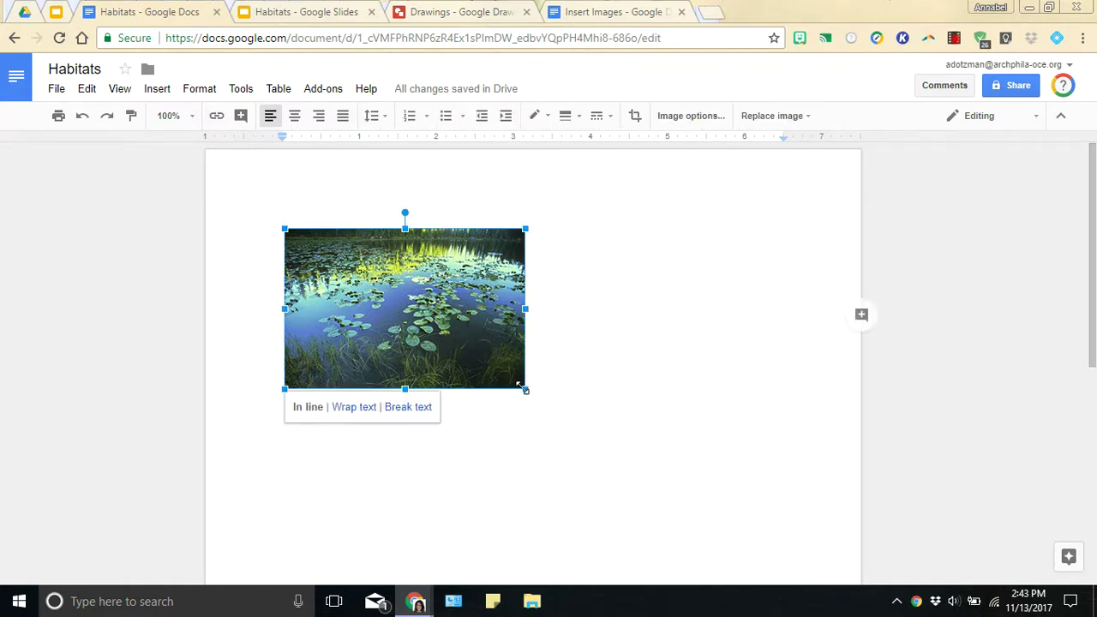
left_click_drag(525, 389, 684, 453)
left_click_drag(687, 496, 504, 319)
left_click(542, 310)
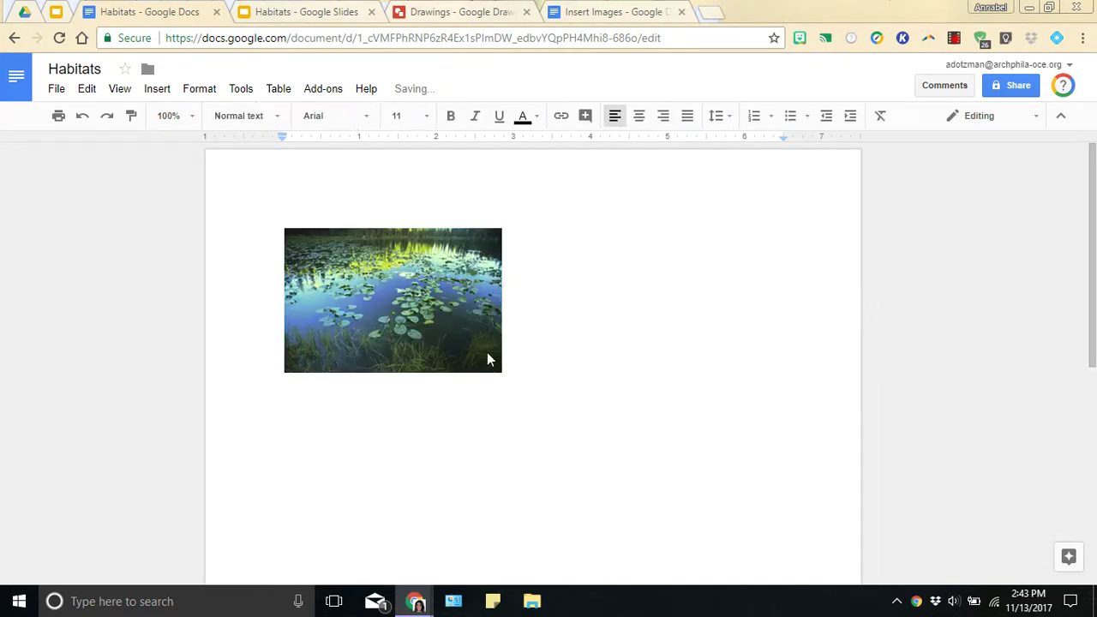
left_click(488, 356)
left_click_drag(502, 373, 725, 489)
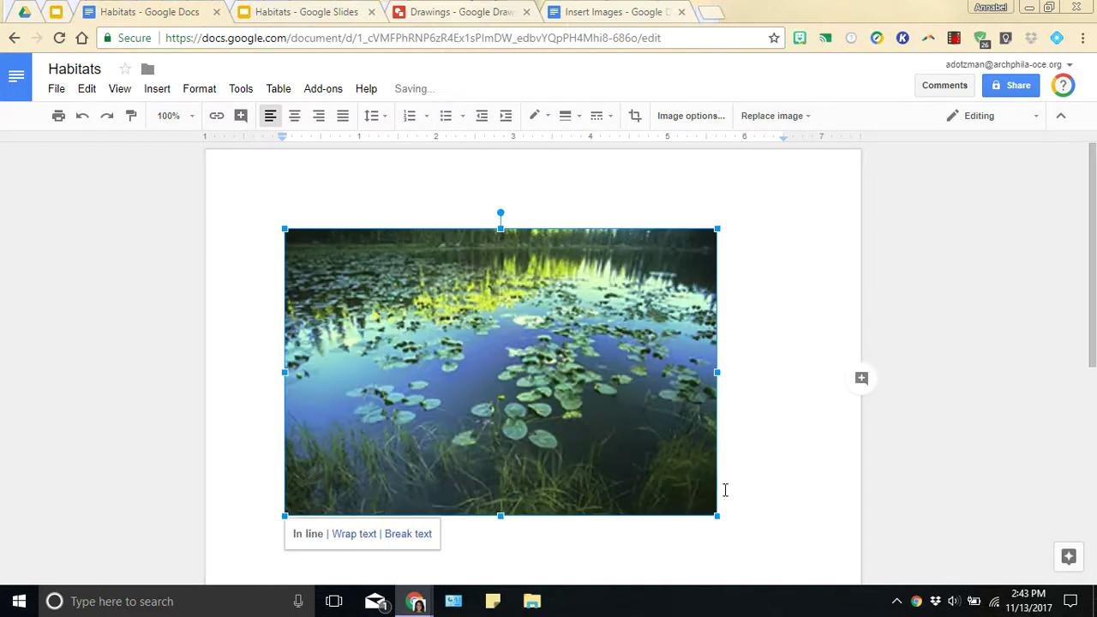
left_click(752, 449)
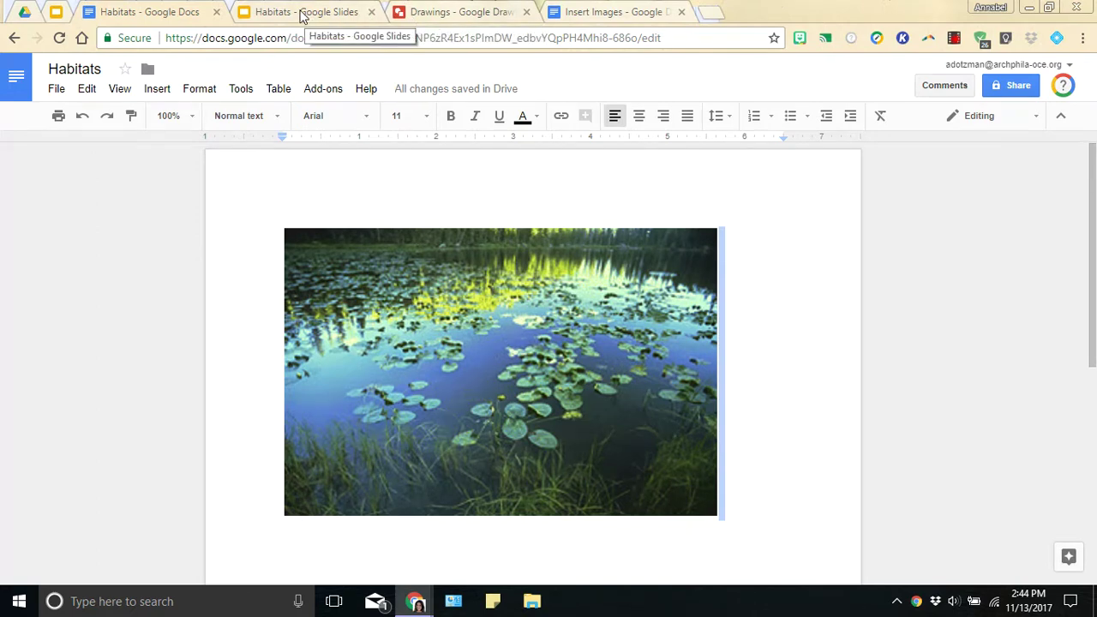
Step: Switch to the Habitats presentation in Google Slides and search the web for "habitats" images to insert
left_click(301, 12)
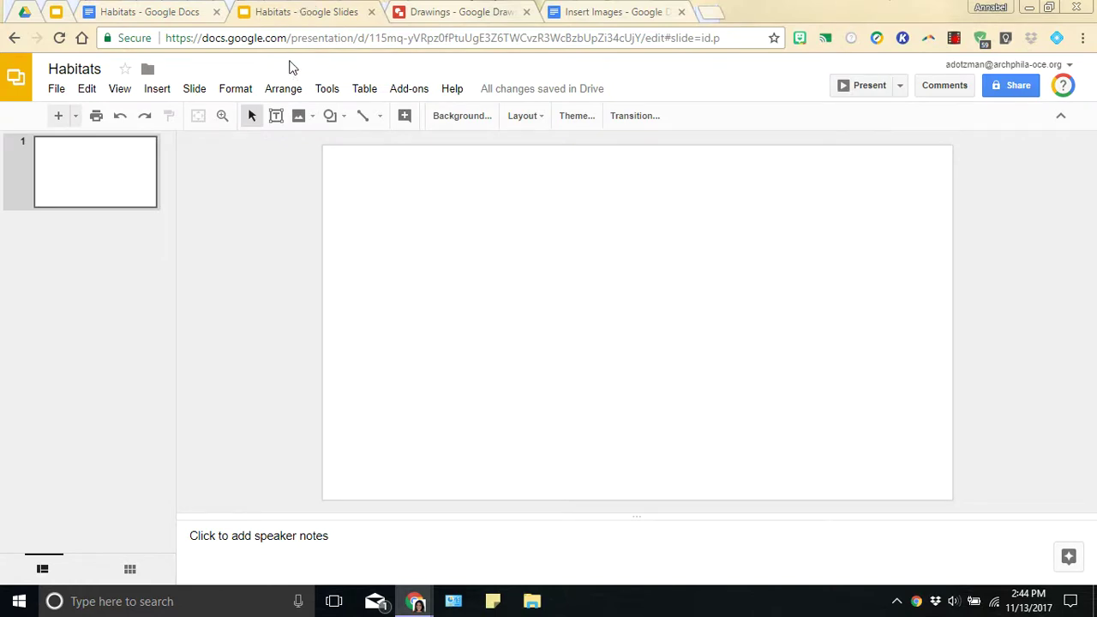
left_click(163, 95)
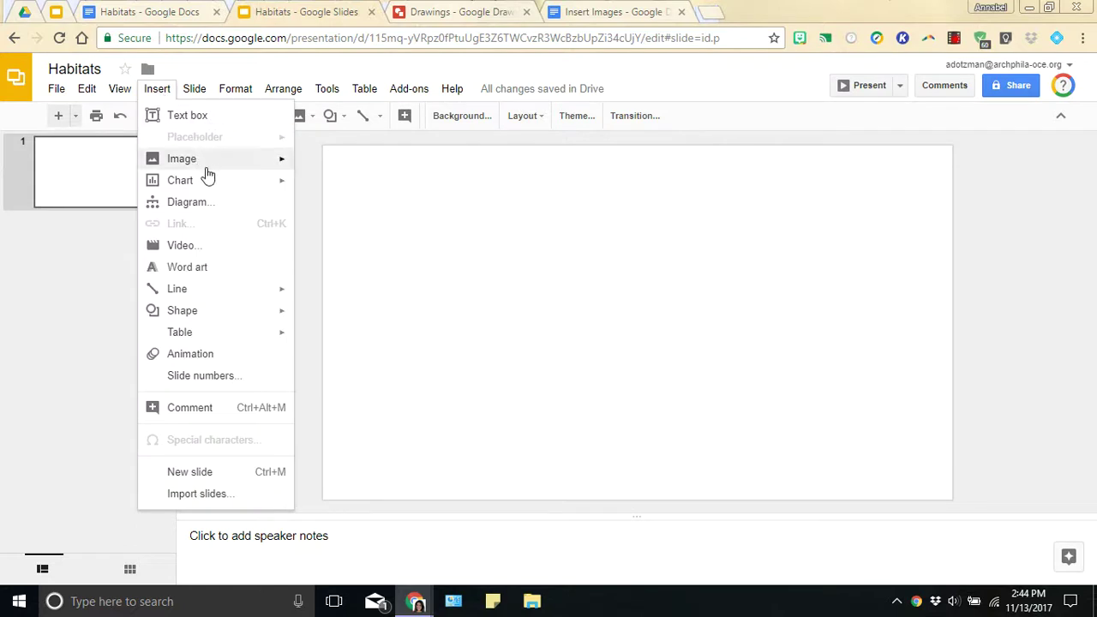
mouse_move(283, 174)
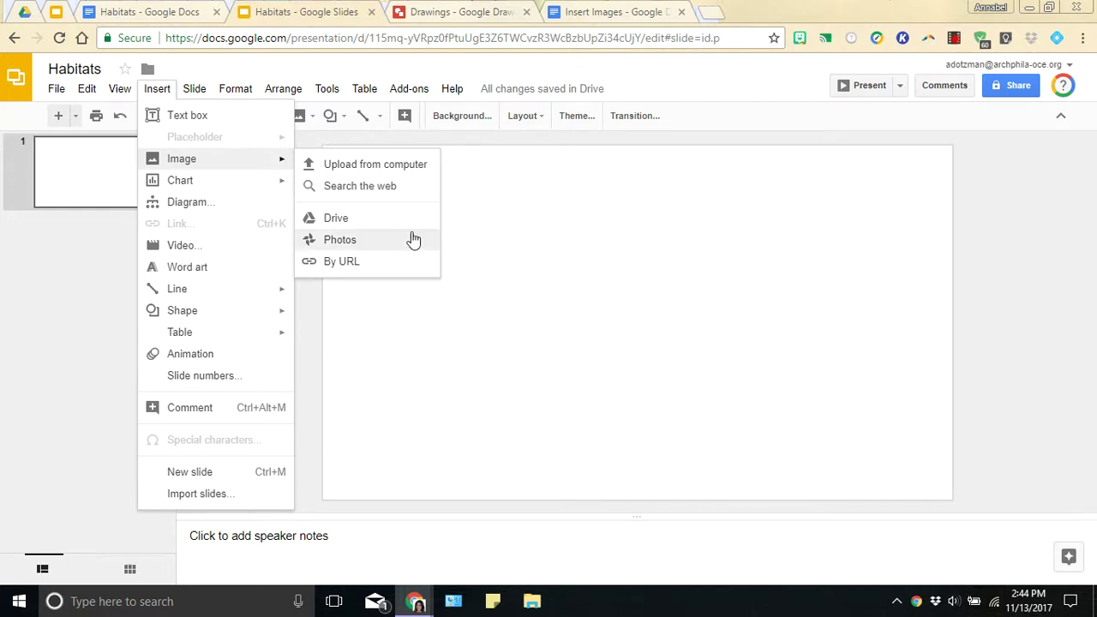
left_click(338, 192)
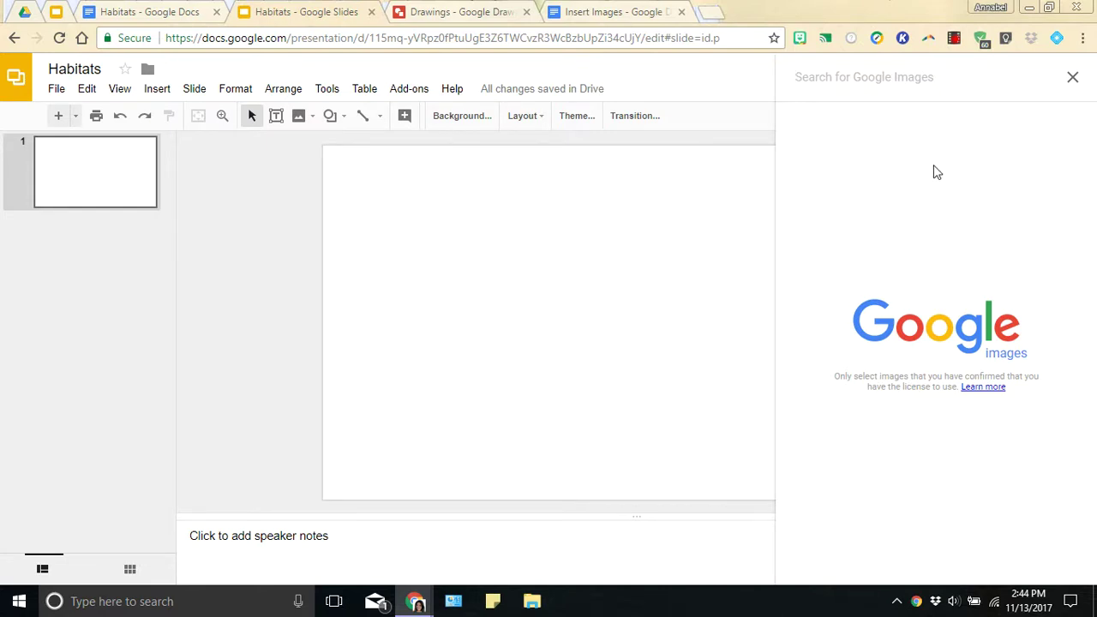
left_click(881, 89)
type("habit")
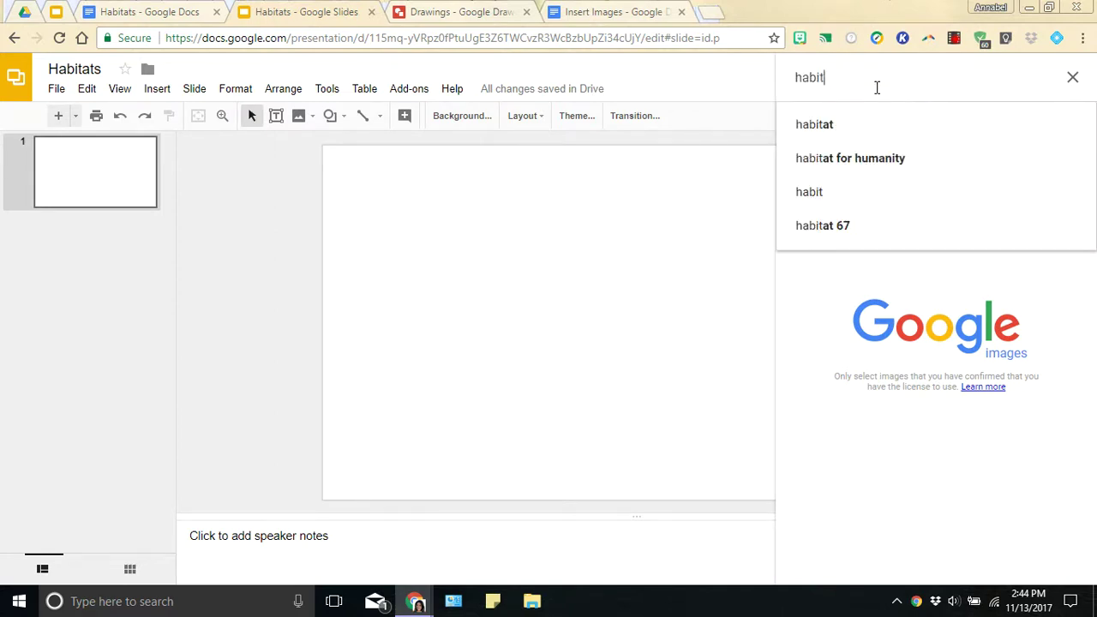
type("ats")
key("Return")
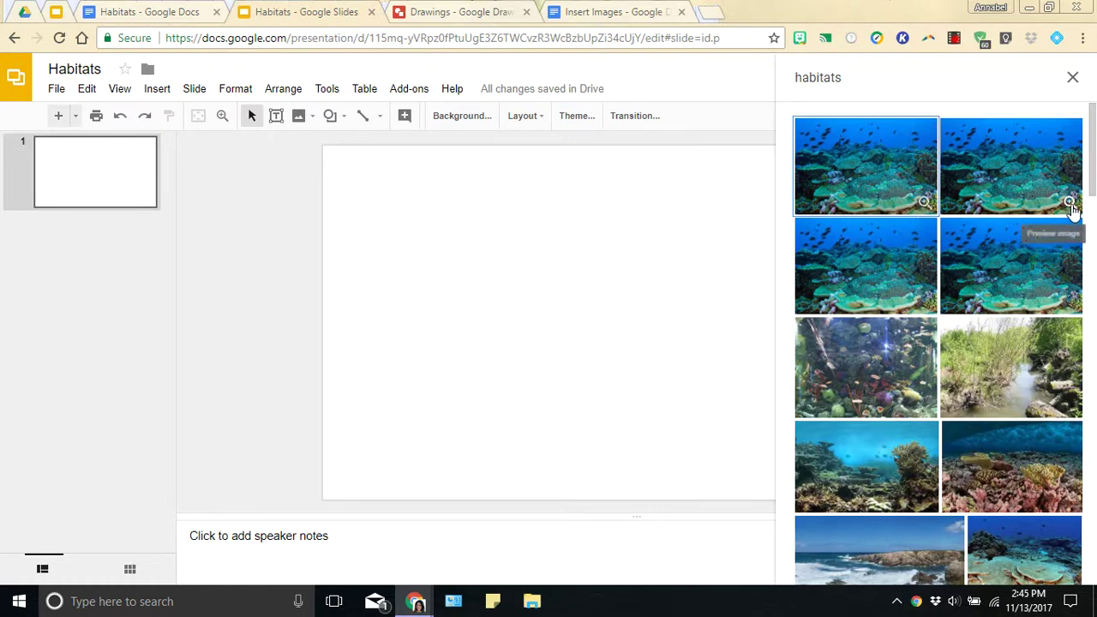
Step: Preview the coral reef images among the search results and insert one into the blank slide
left_click(1069, 207)
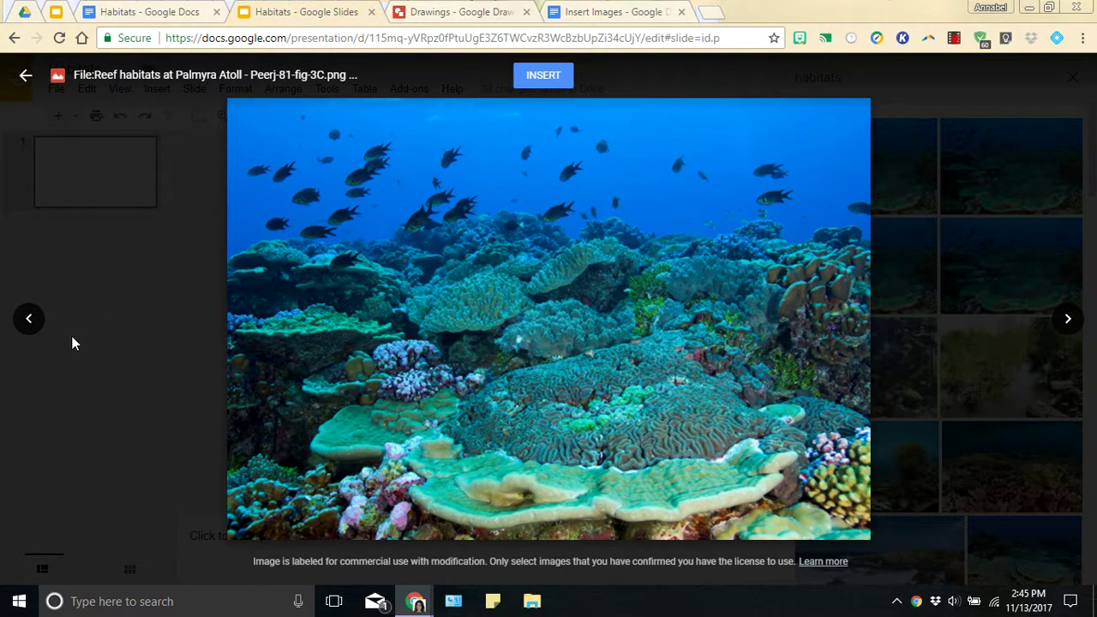
left_click(29, 323)
left_click(1067, 320)
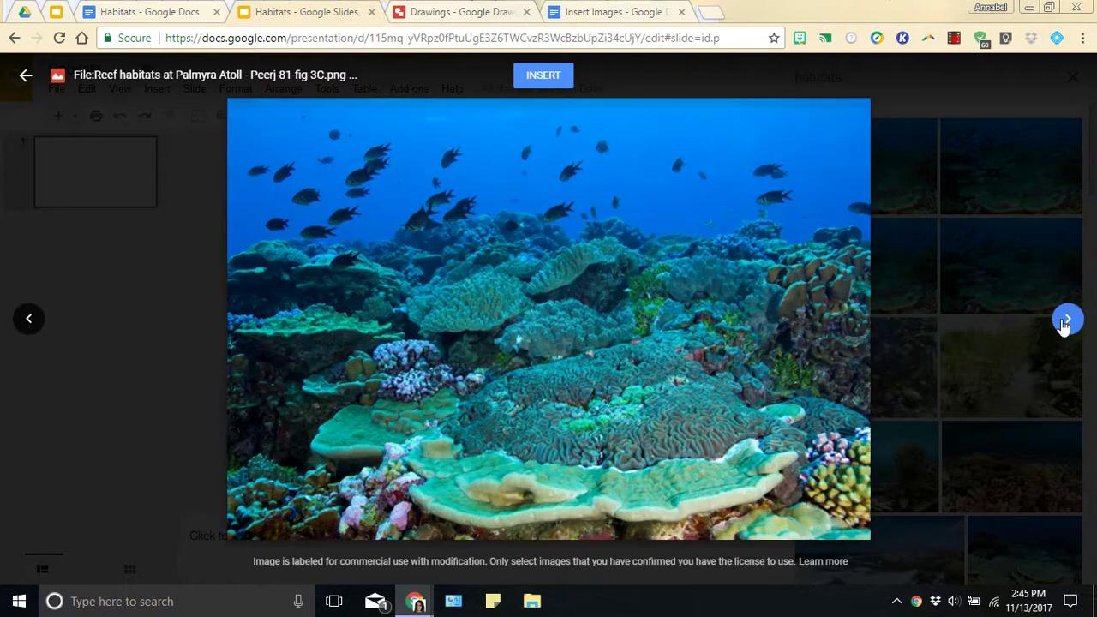
left_click(29, 322)
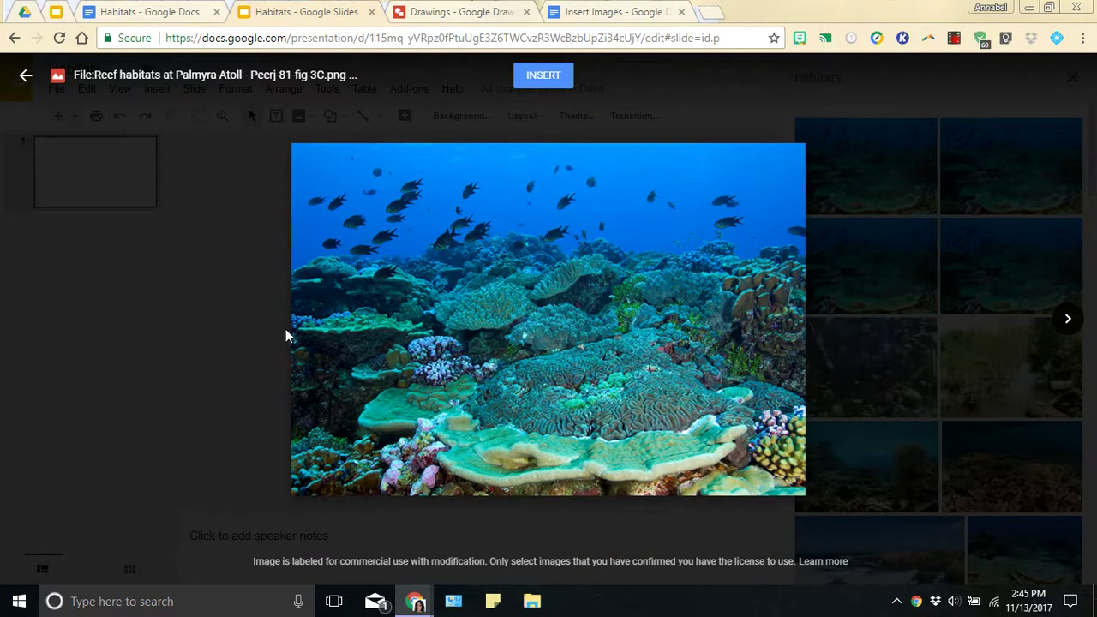
left_click(542, 79)
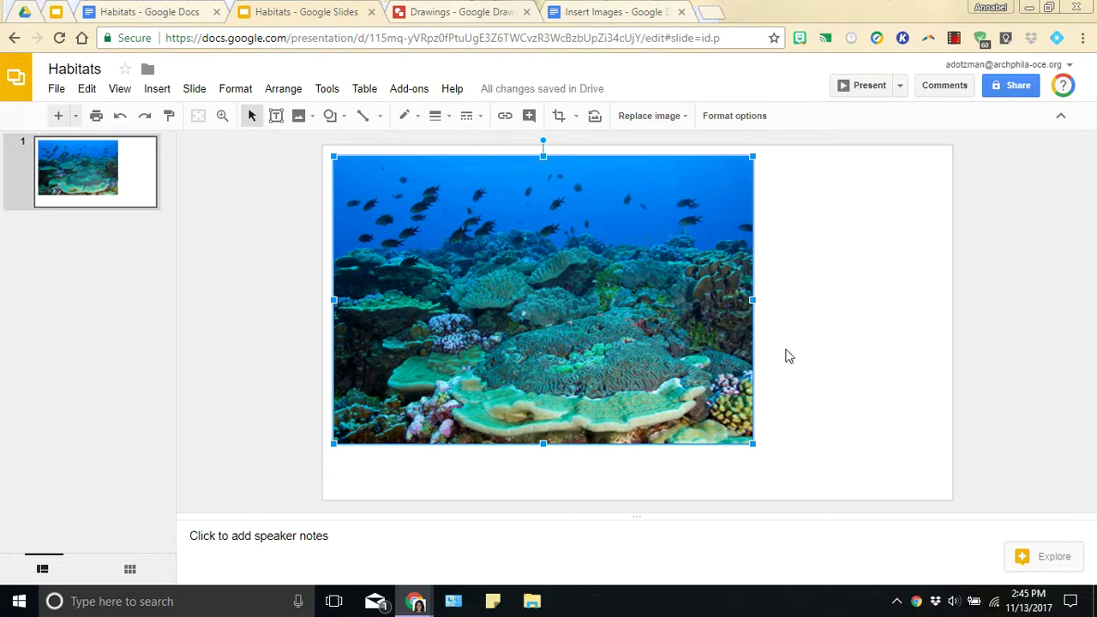
Step: Enlarge the reef image proportionally to nearly the full slide height and centre it horizontally on the slide
left_click_drag(752, 444, 835, 467)
left_click_drag(586, 373, 633, 372)
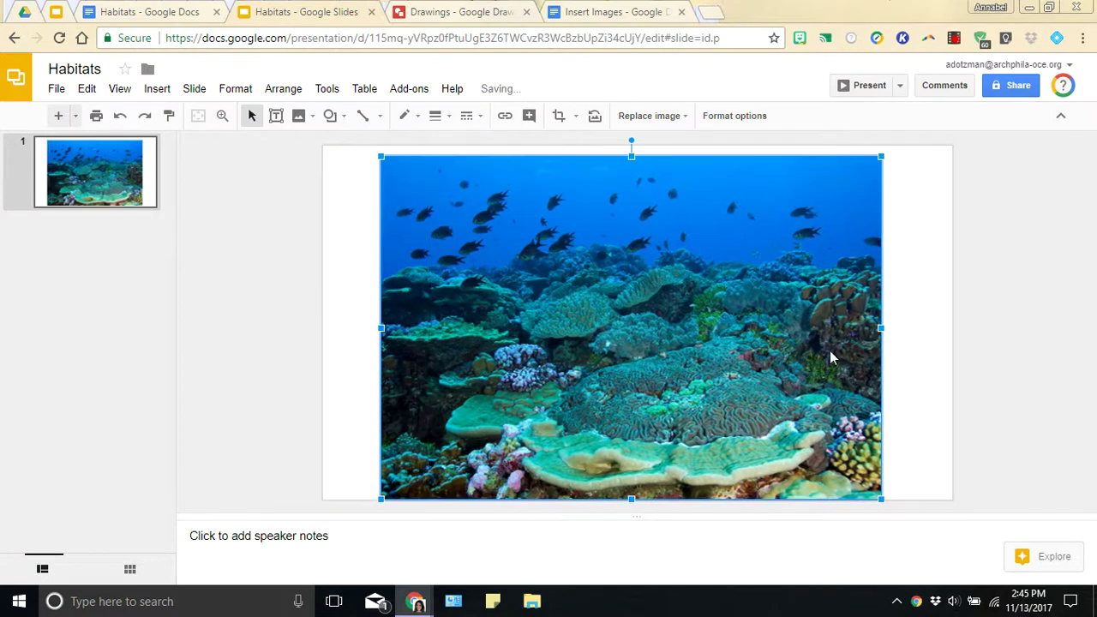
left_click(897, 340)
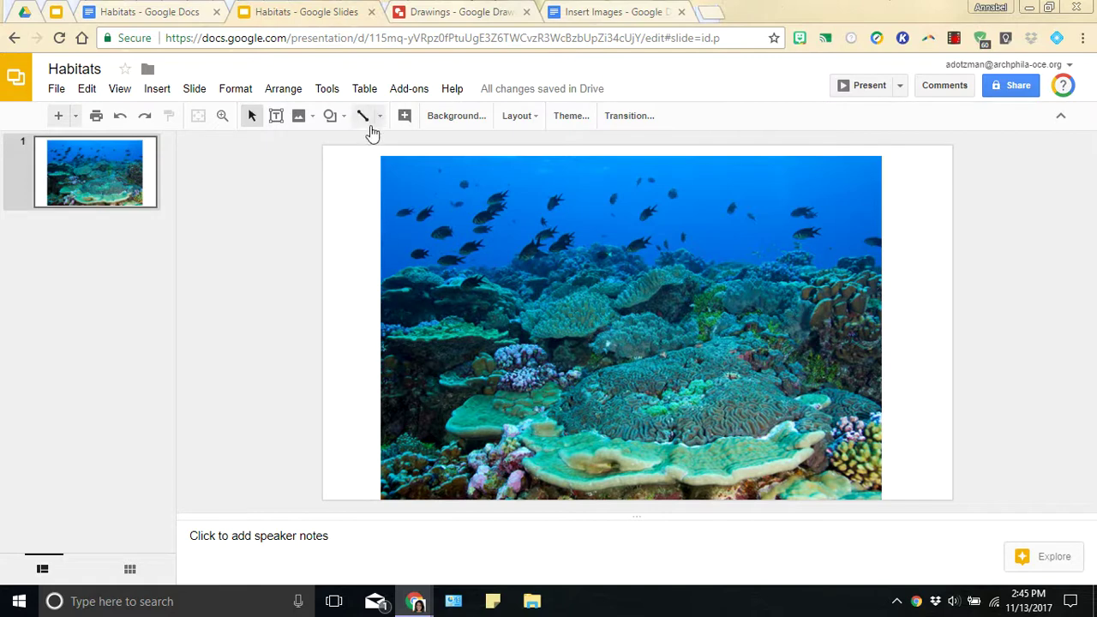
Step: Switch to the Drawings file in Google Drawings and insert the aops-logo-horizontal image from My Drive at the top of the canvas
left_click(447, 19)
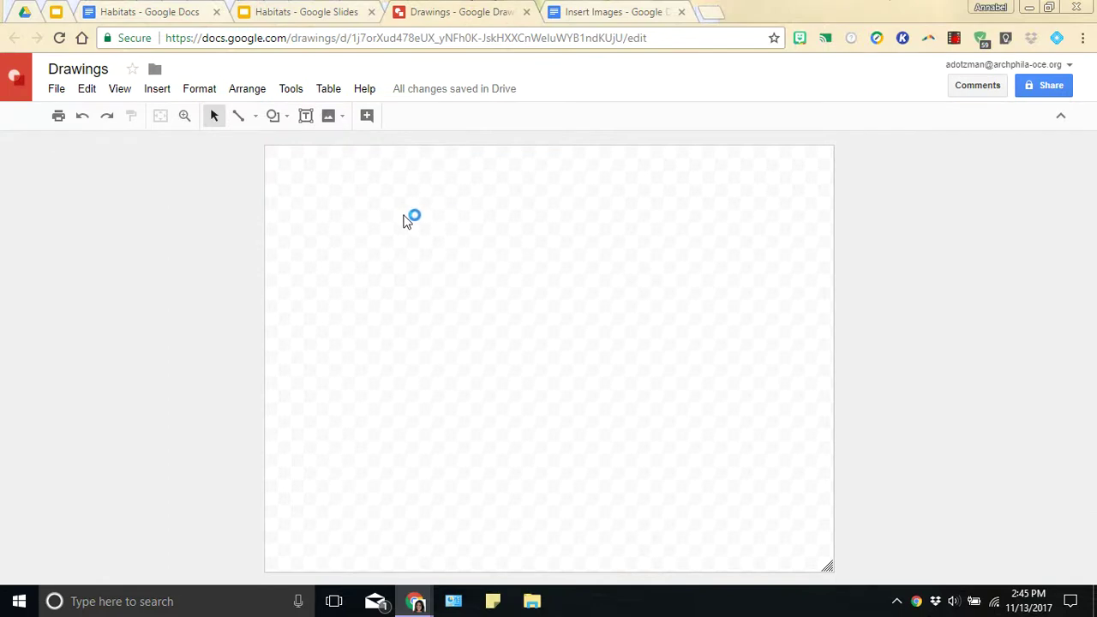
left_click(160, 90)
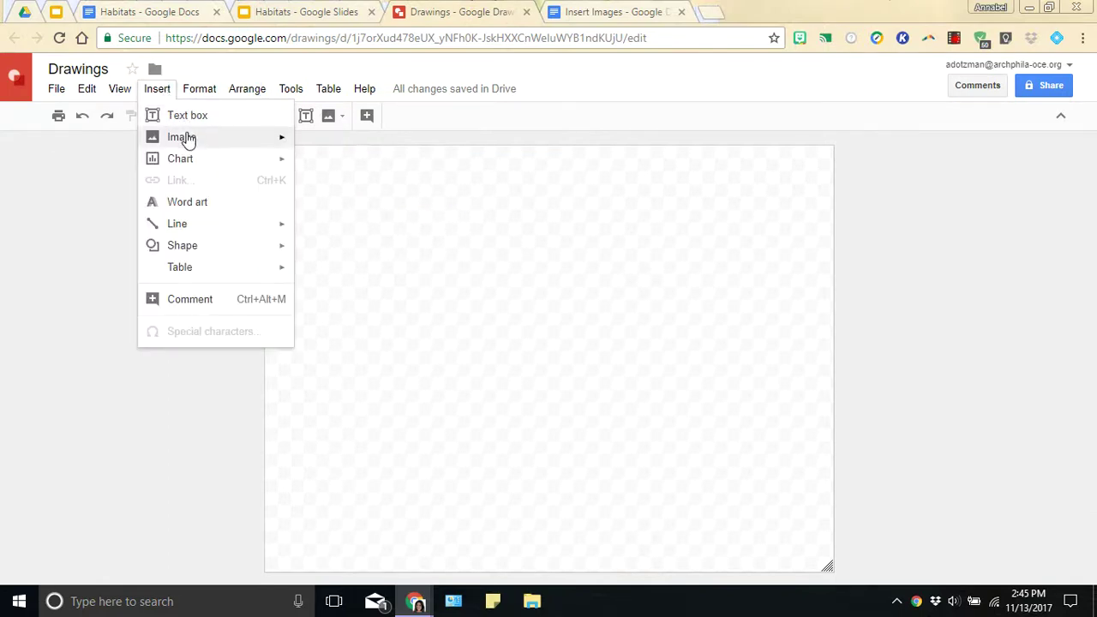
mouse_move(183, 137)
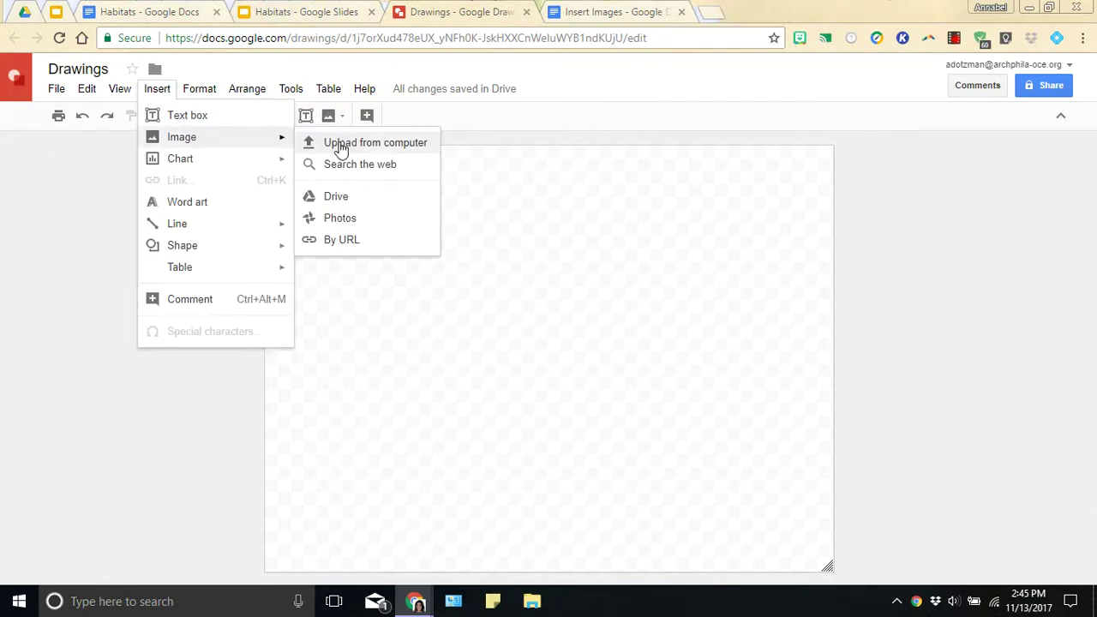
left_click(374, 199)
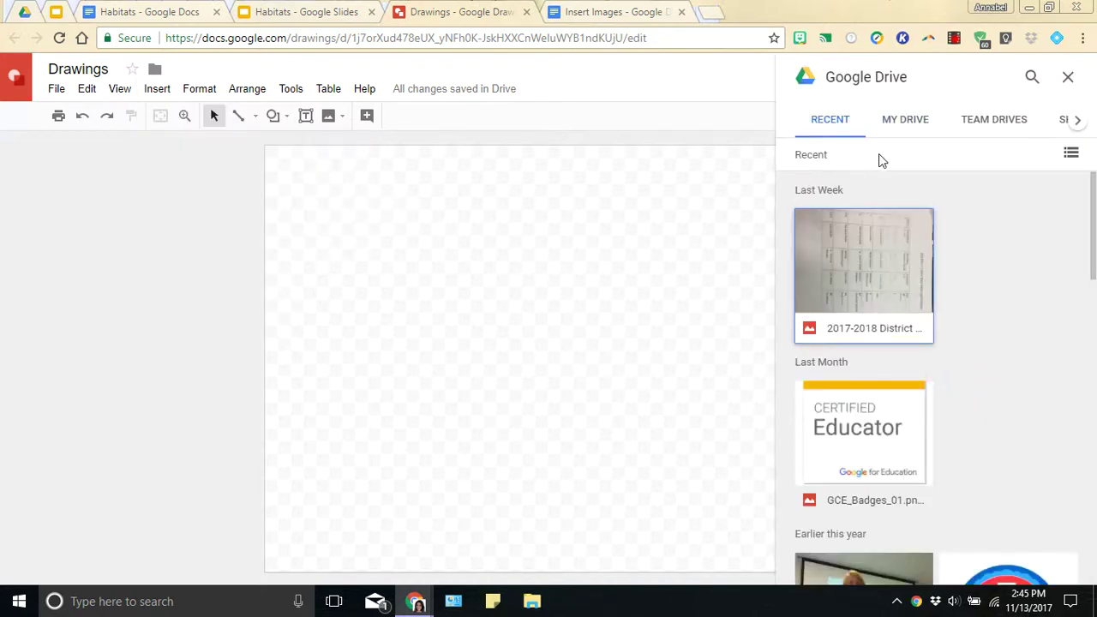
left_click(907, 122)
scroll(1094, 282, "down", 1)
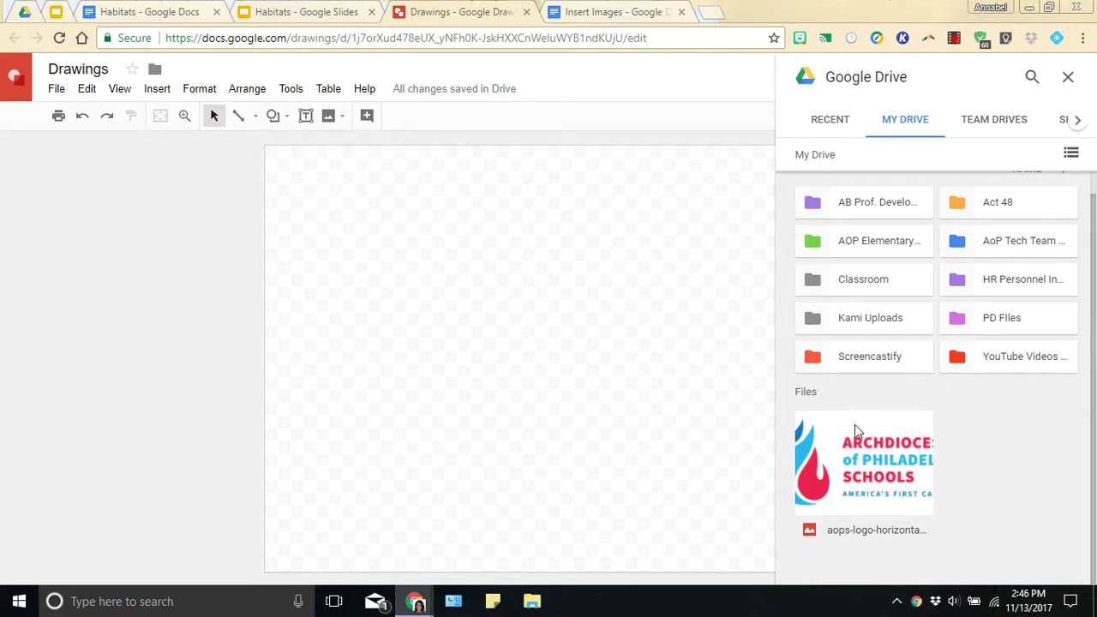
left_click_drag(889, 464, 320, 178)
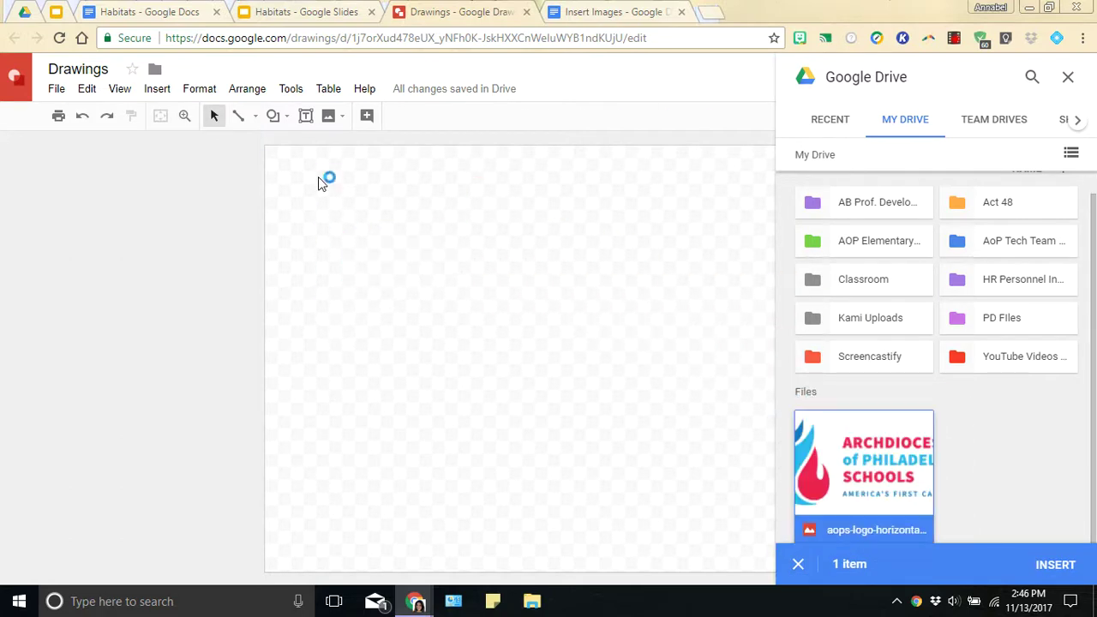
left_click(510, 468)
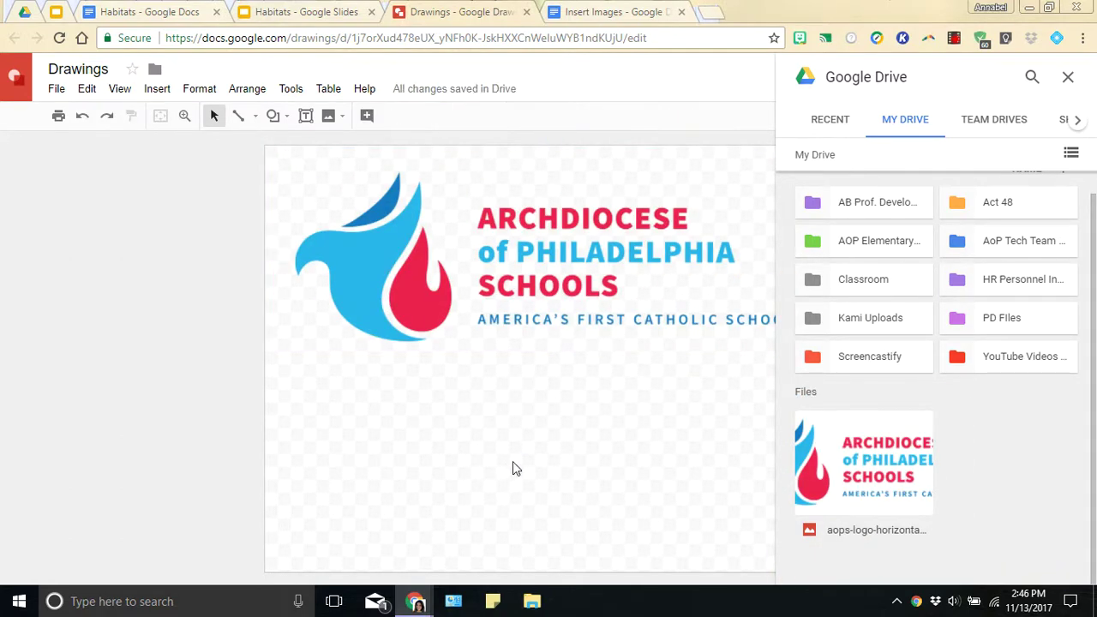
Step: Insert an Oct 30, 2017 arena photo from Google Photos below the logo and shift it slightly to the right
left_click(157, 89)
mouse_move(207, 146)
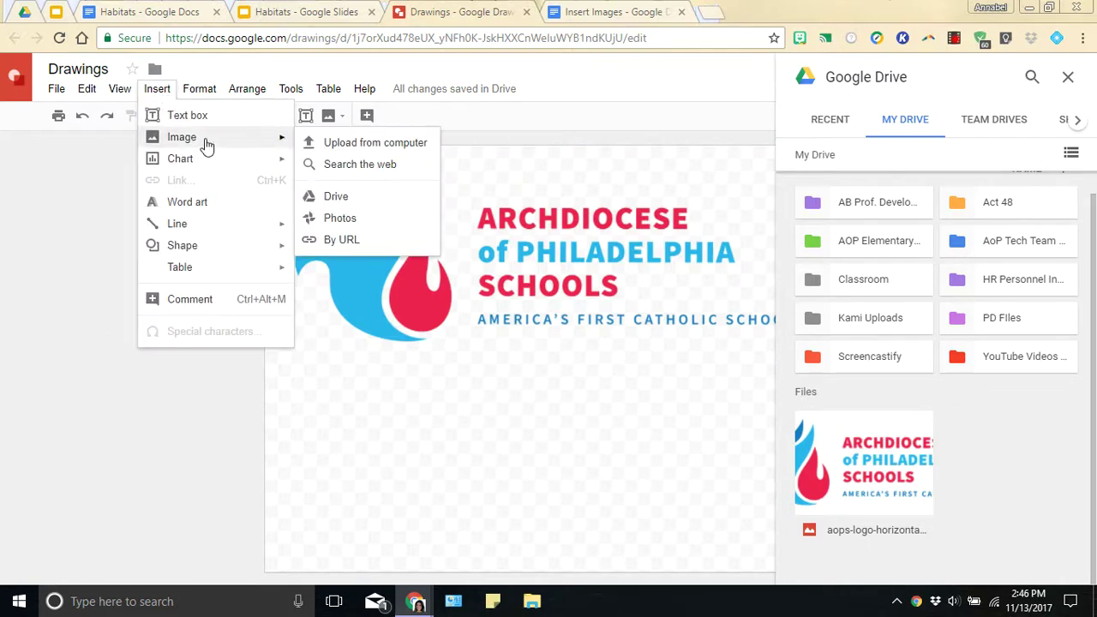
left_click(336, 216)
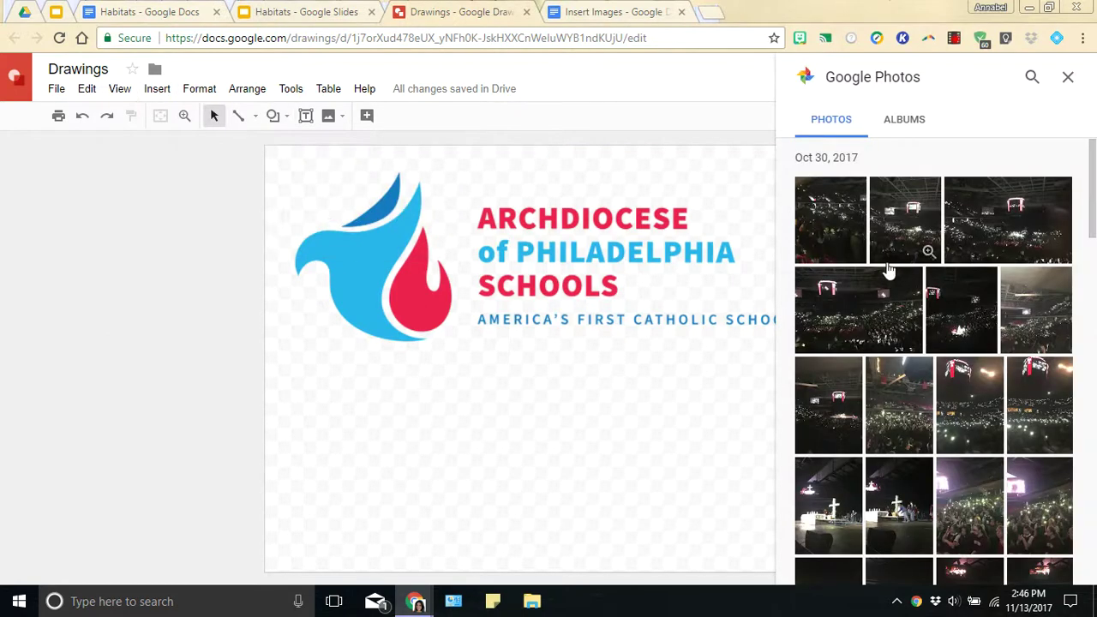
left_click_drag(1038, 215, 360, 381)
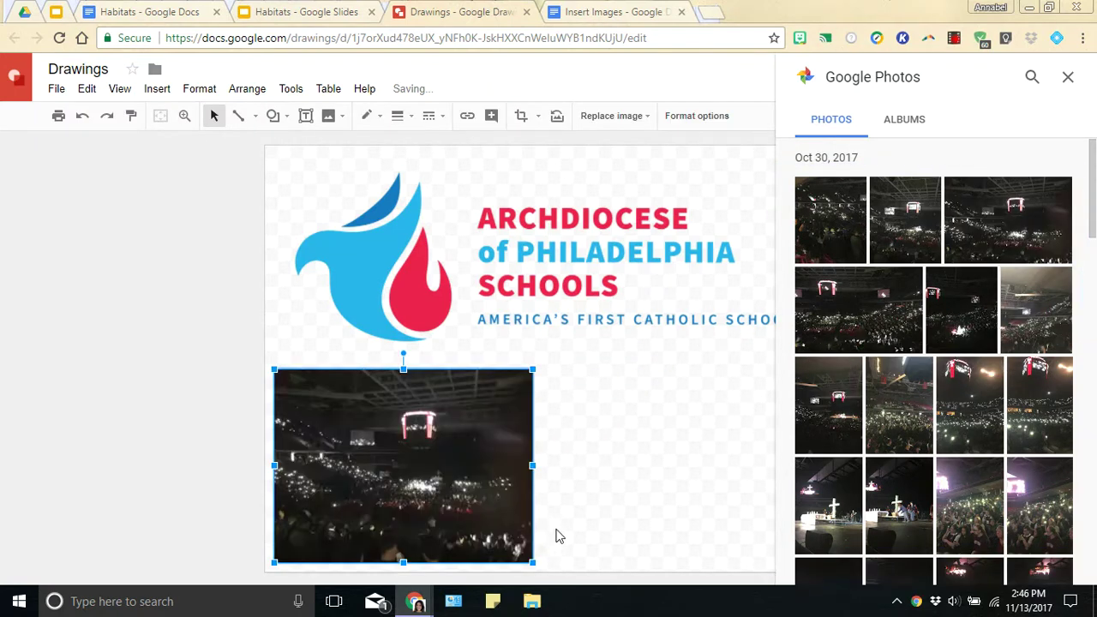
left_click_drag(533, 559, 541, 557)
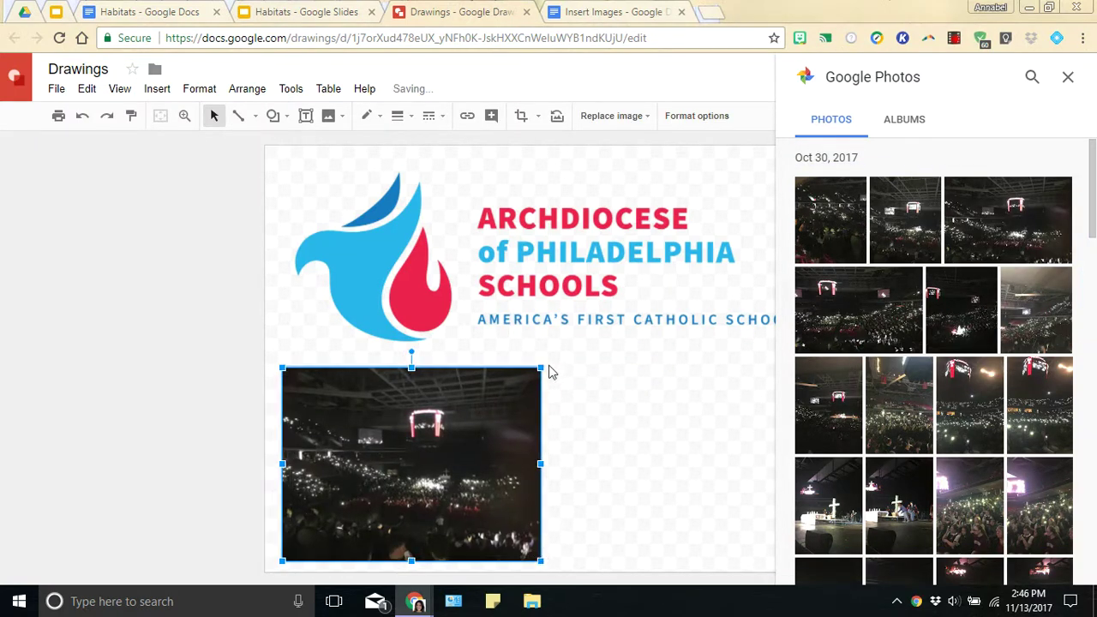
Step: Enlarge the arena photo and stretch it horizontally so it fills the area beneath the logo up to the logo's lower edge
left_click_drag(540, 366, 562, 350)
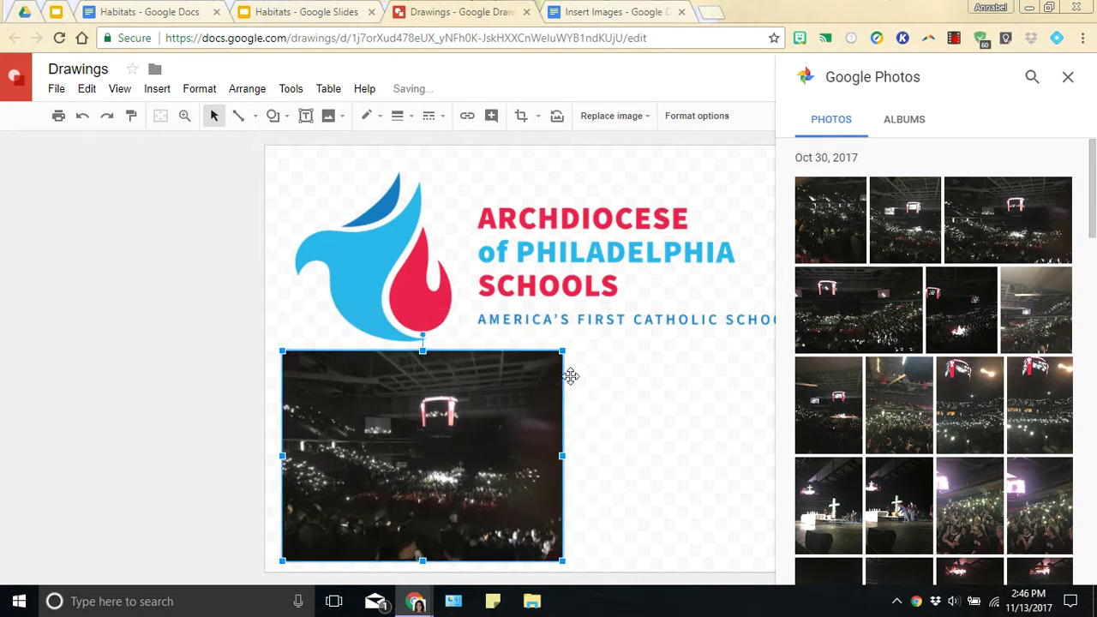
left_click_drag(566, 457, 768, 456)
left_click_drag(526, 351, 526, 342)
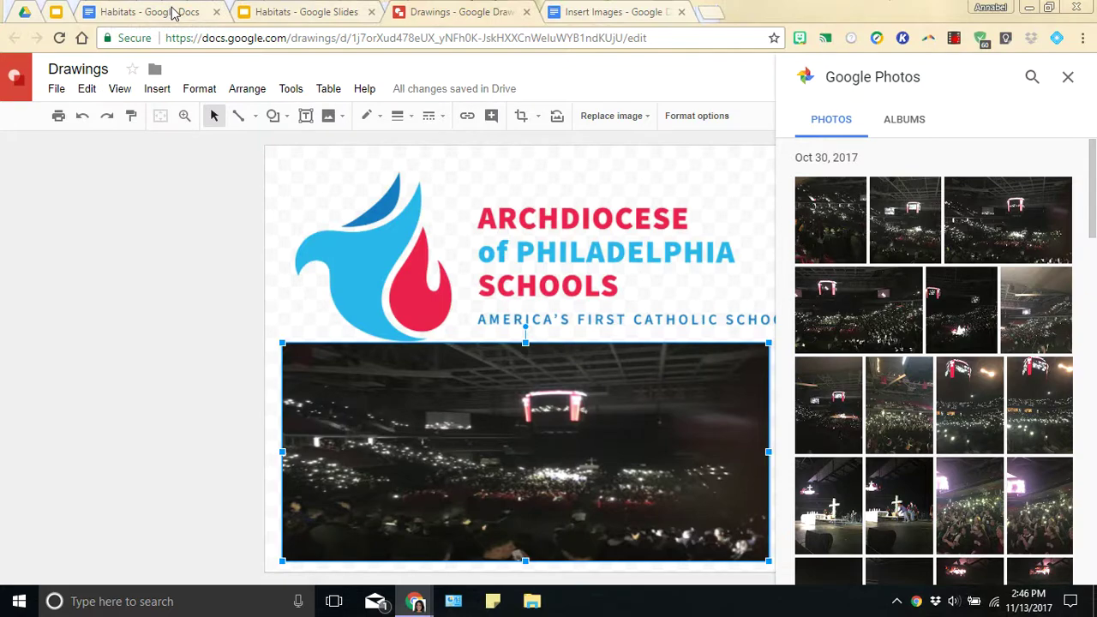
Step: Review the Habitats presentation and the Habitats document, switch to the Inserting Images presentation and advance it to the Follow AoP Tech slide
left_click(274, 15)
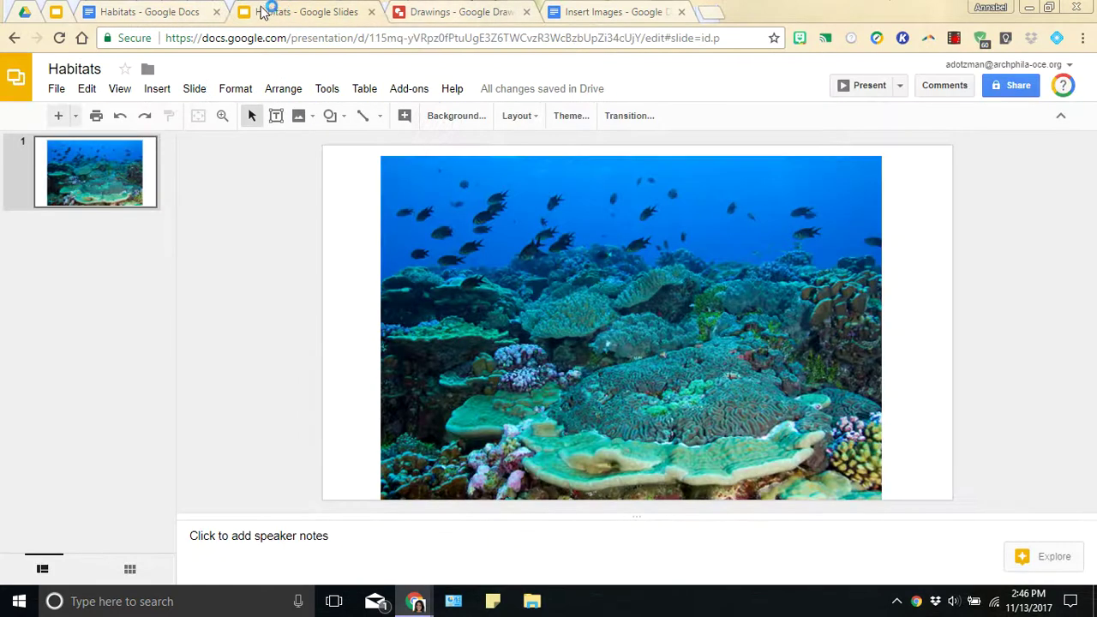
left_click(180, 14)
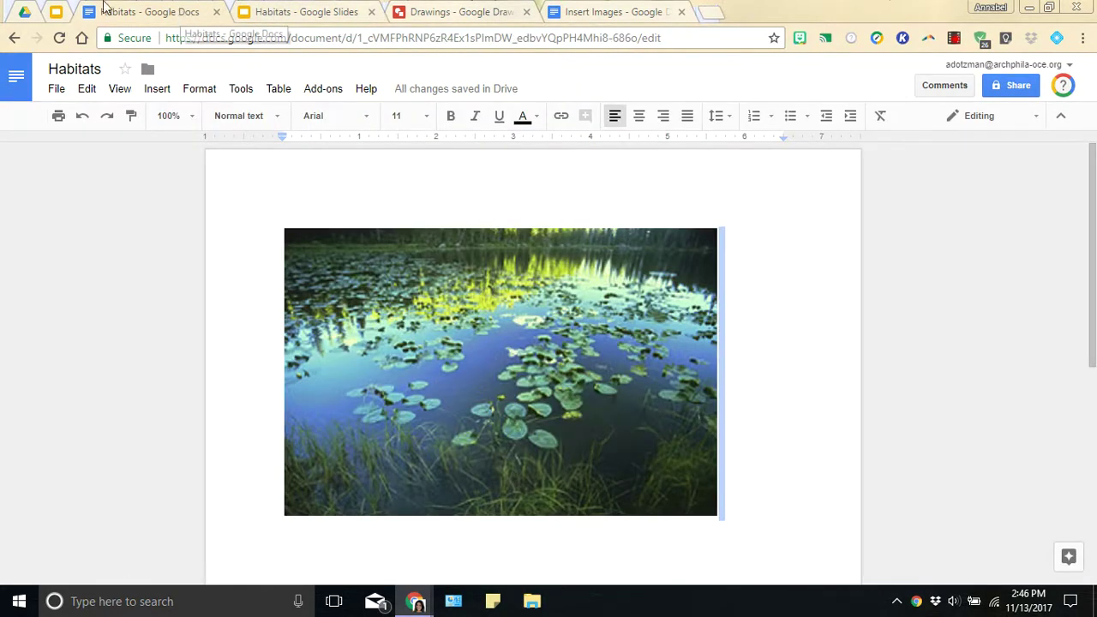
left_click(55, 15)
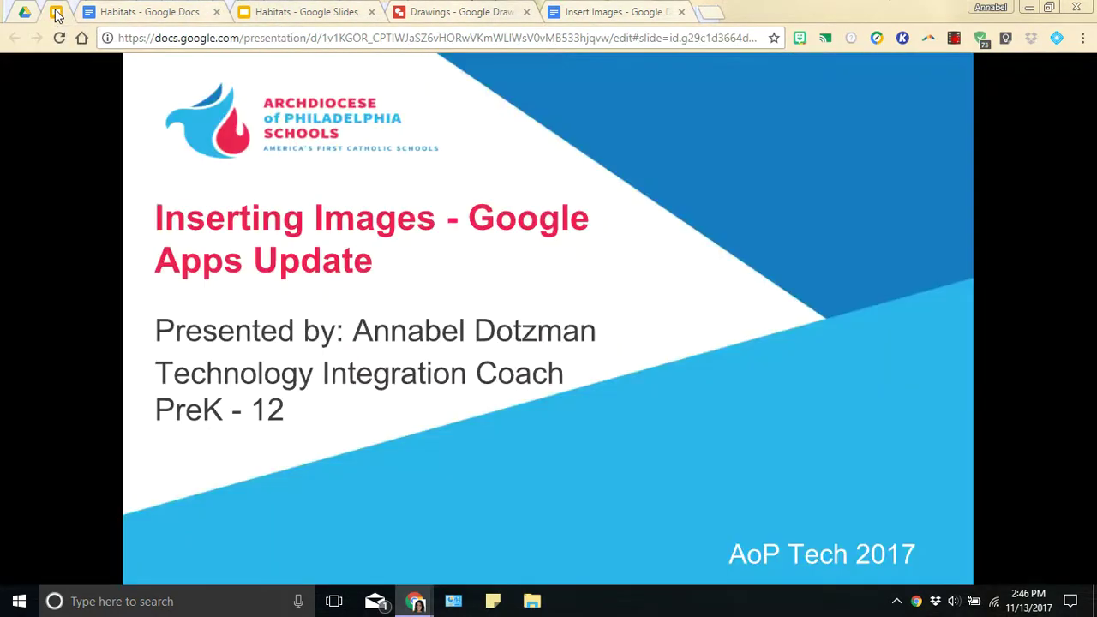
left_click(180, 82)
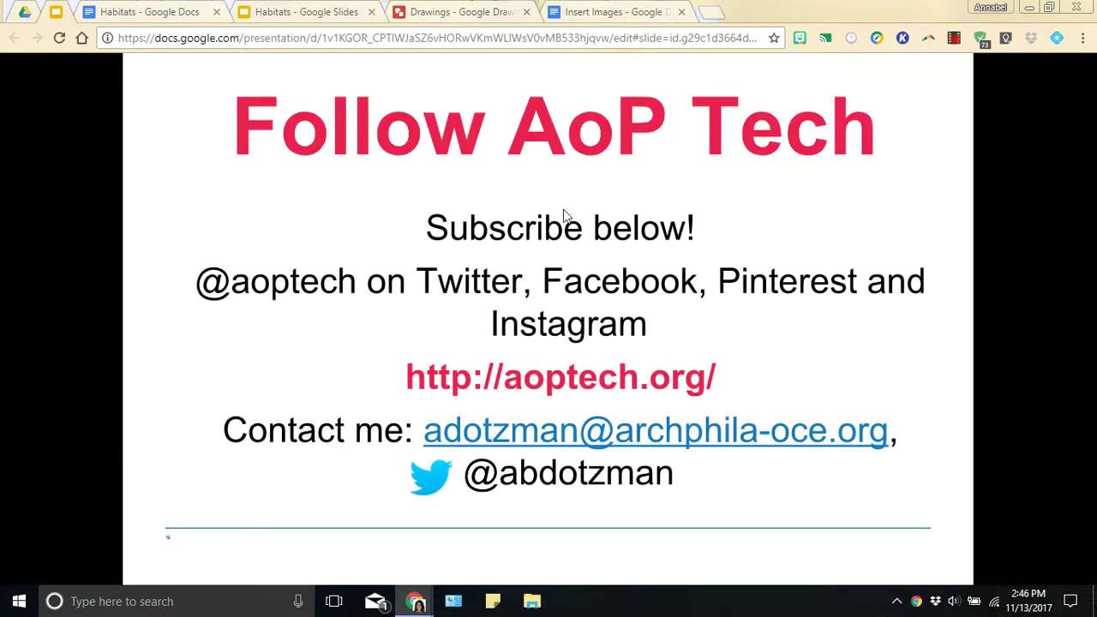